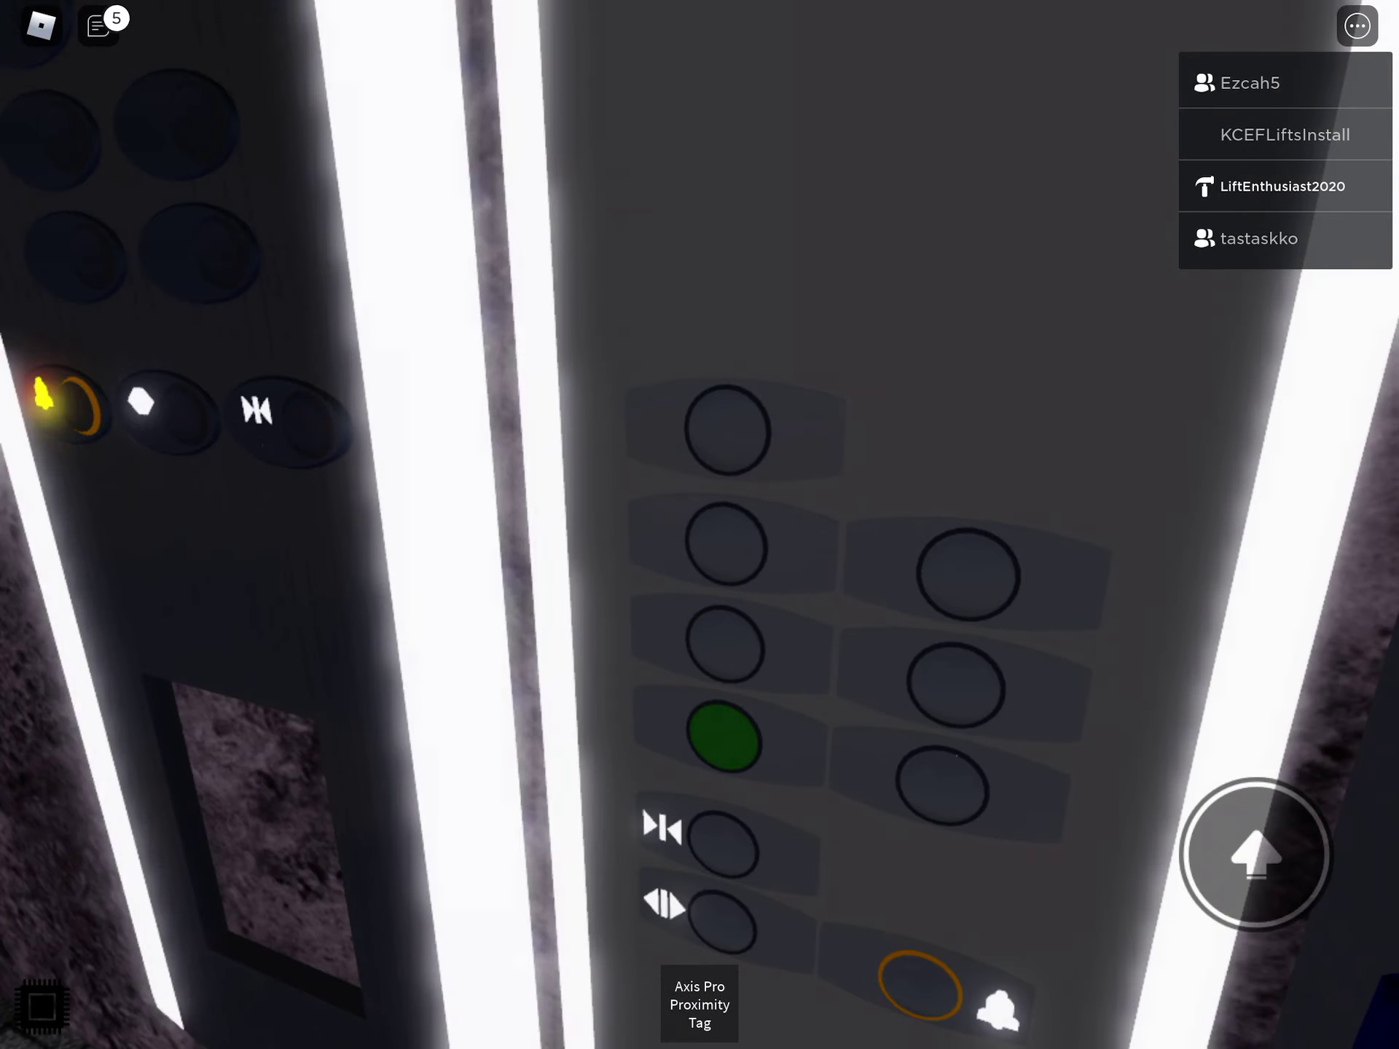
- Turn the camera toward the left lift panel to bring the elevator fixture display wall into view
{"action": "left_click_drag", "start_coordinate": [137, 711], "coordinate": [120, 657]}
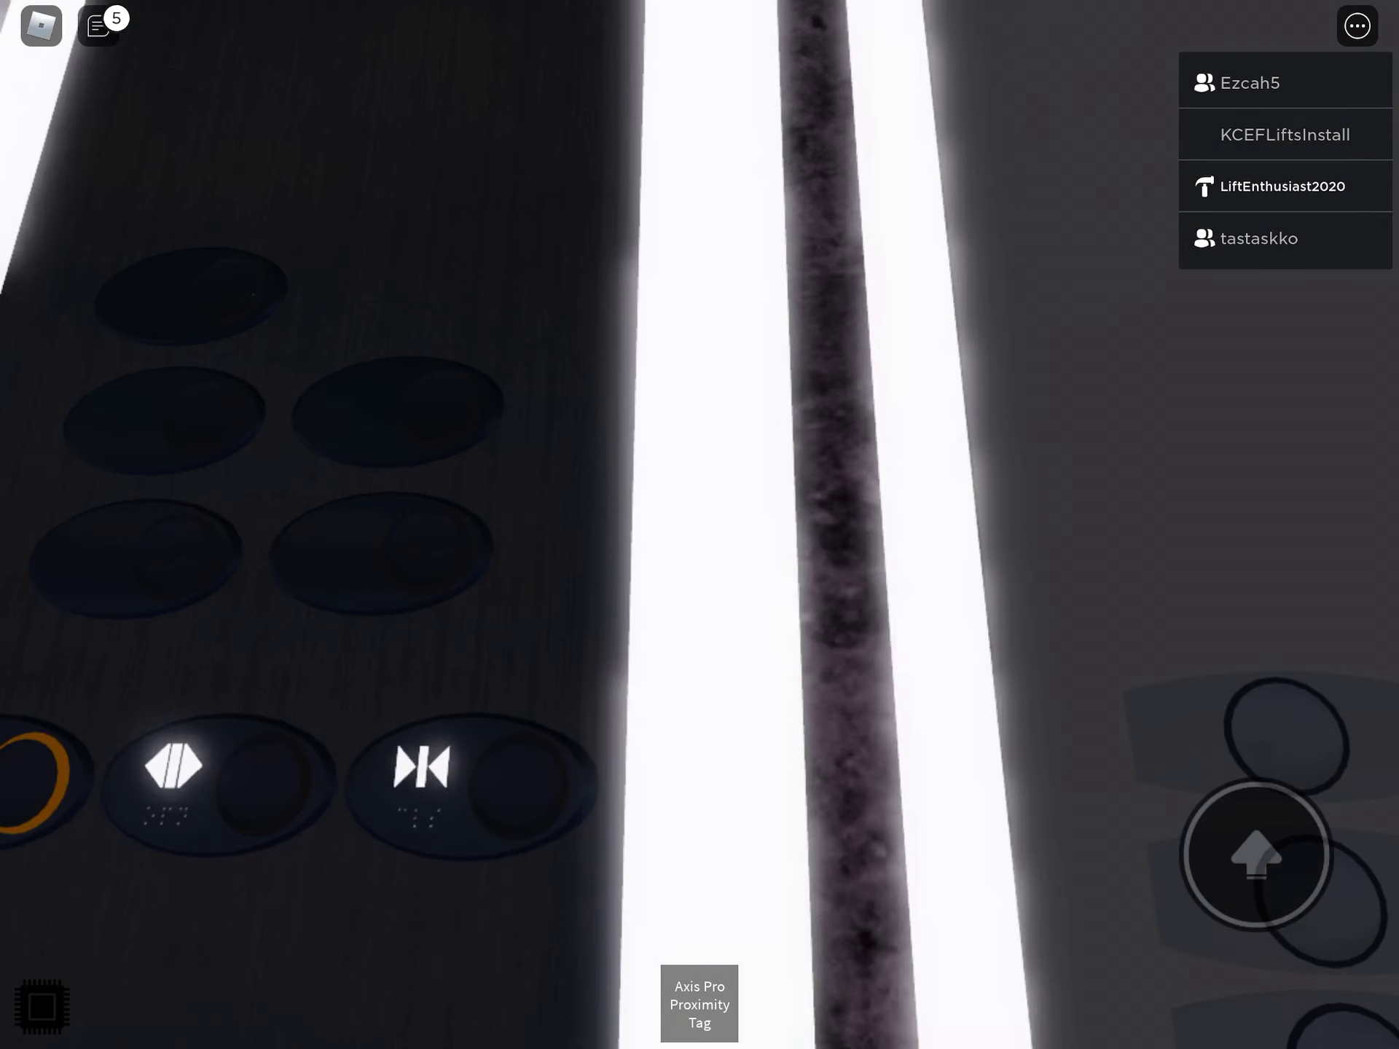